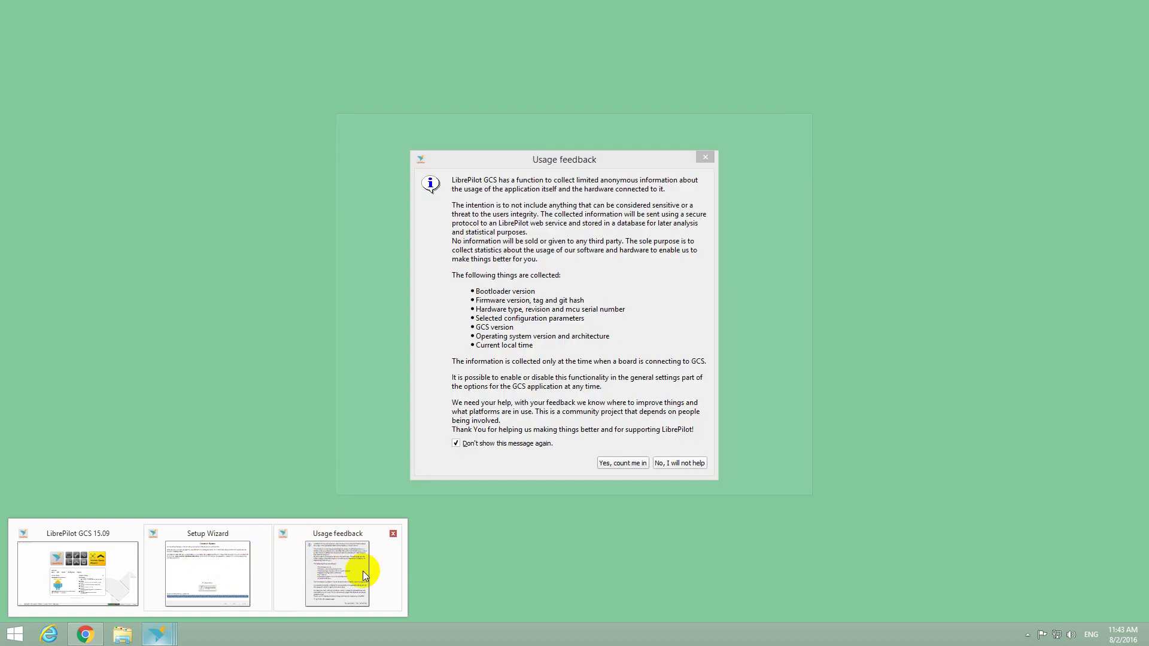
Step: Show the LibrePilot window thumbnails from the taskbar to locate the hidden Usage feedback dialog
left_click(328, 562)
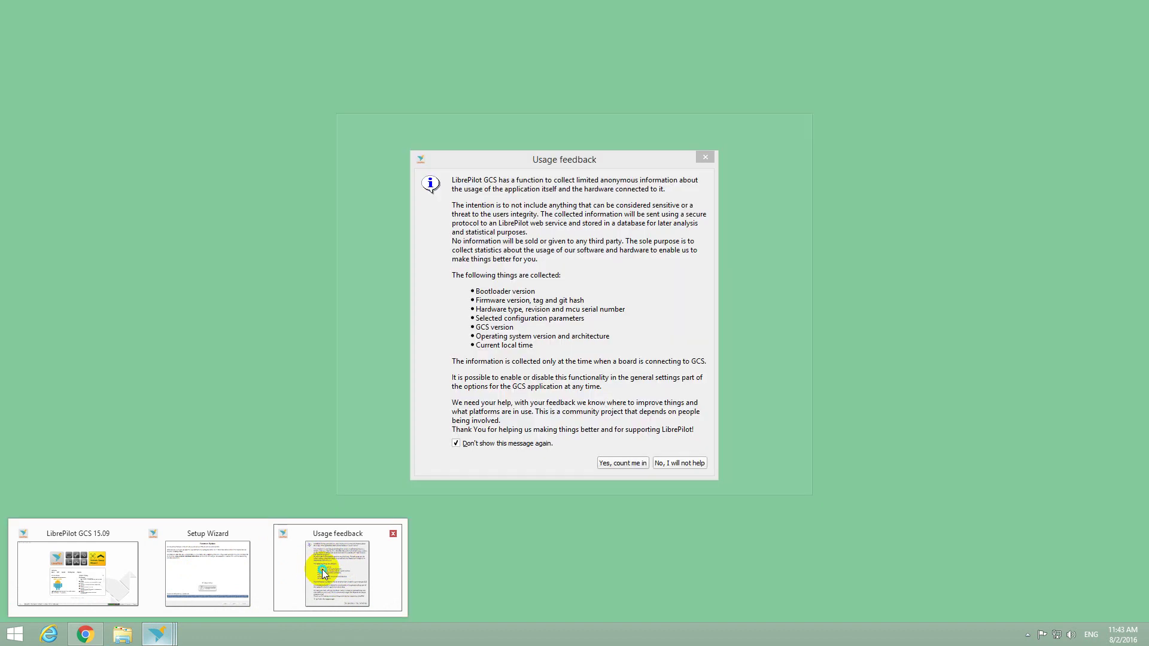
Step: Choose Move from the Usage feedback thumbnail's window menu
right_click(322, 569)
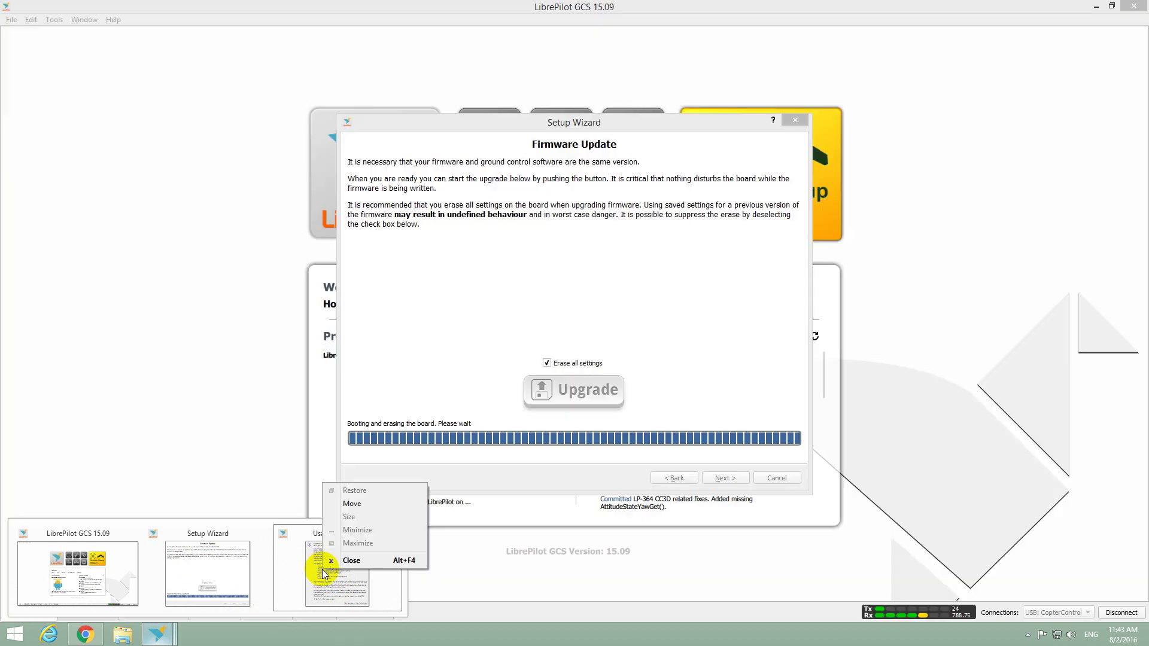
left_click(374, 504)
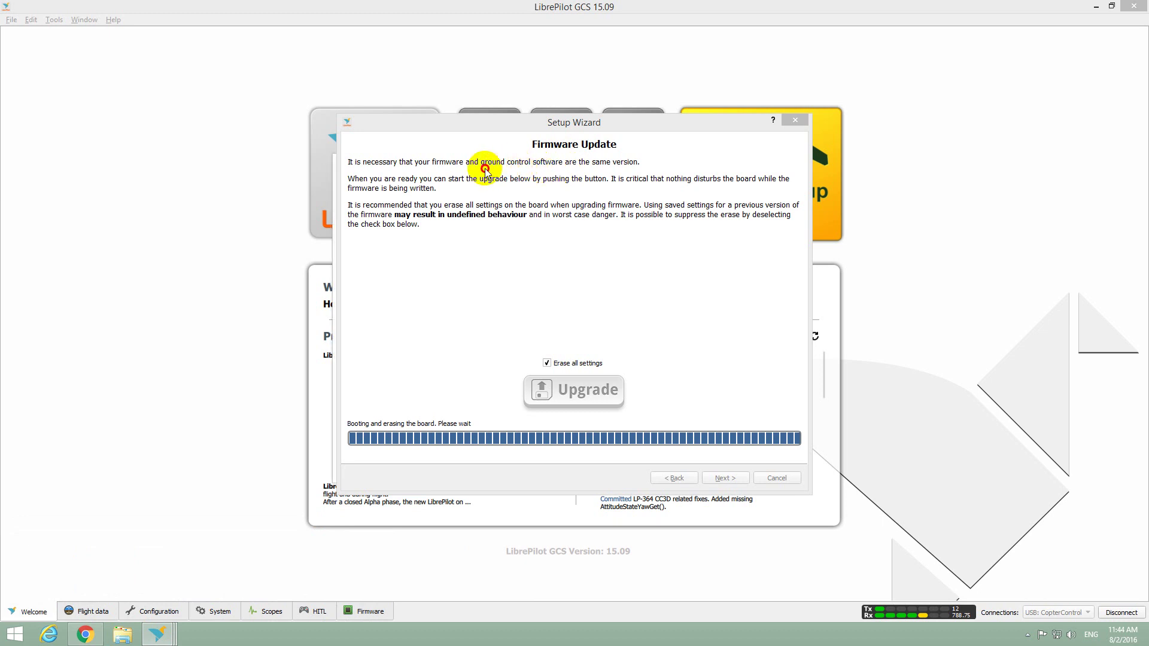
Step: Drag the Usage feedback dialog left of the wizard, keep the message enabled, and answer 'No, I will not help'
left_click_drag(318, 164, 162, 135)
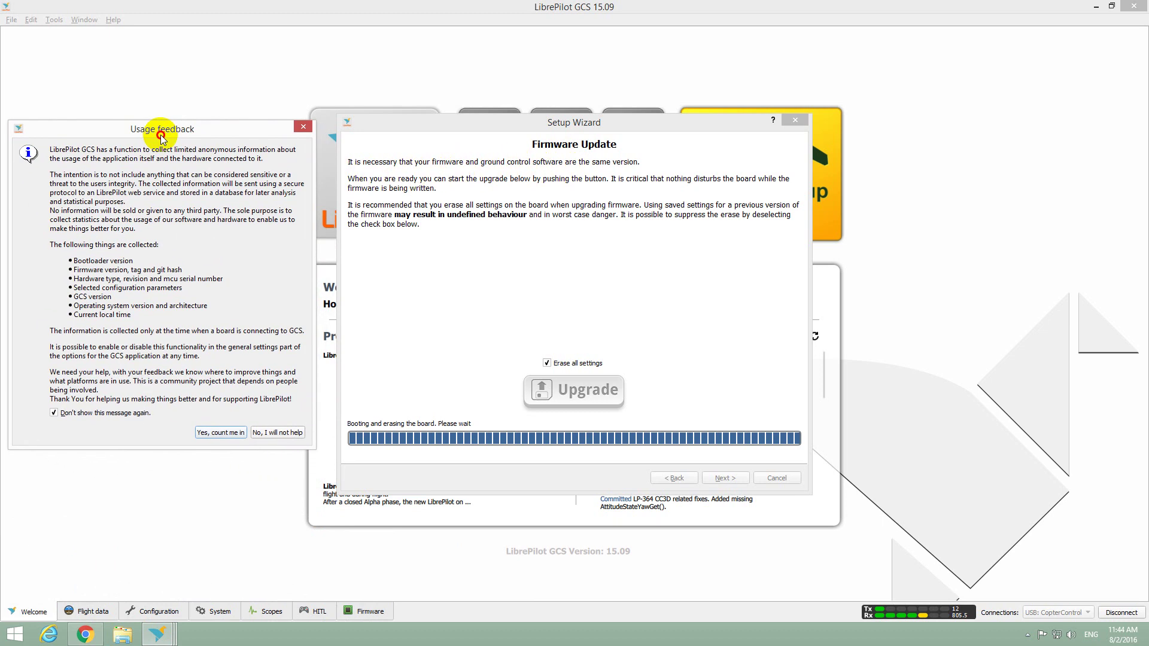
left_click(74, 415)
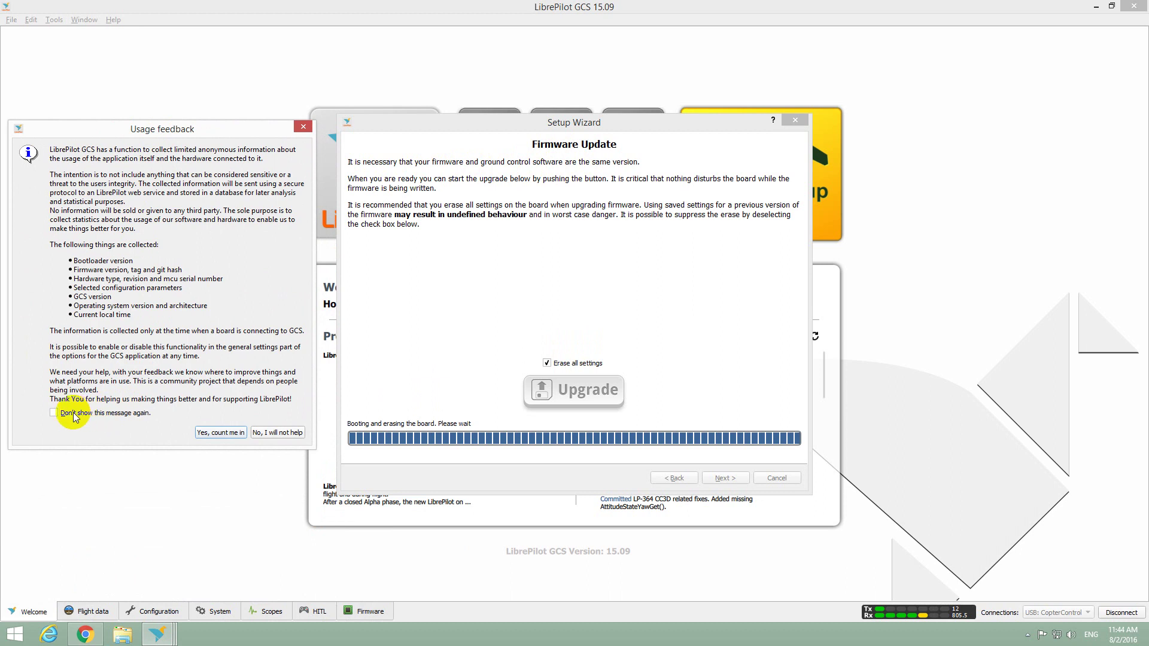
left_click(274, 433)
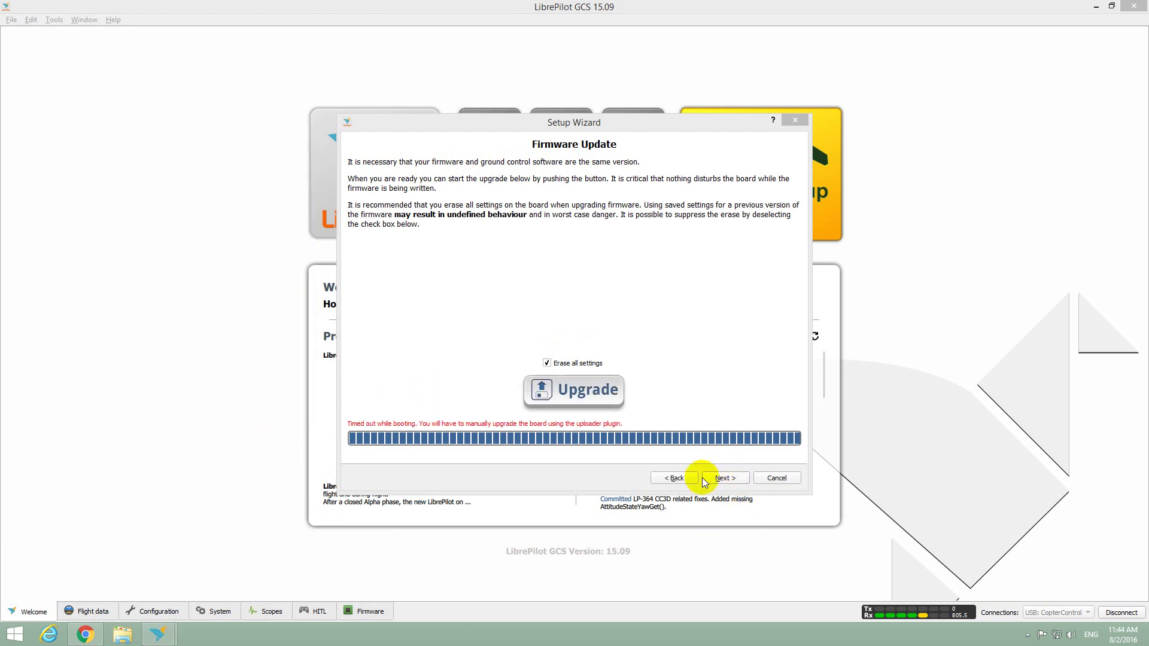